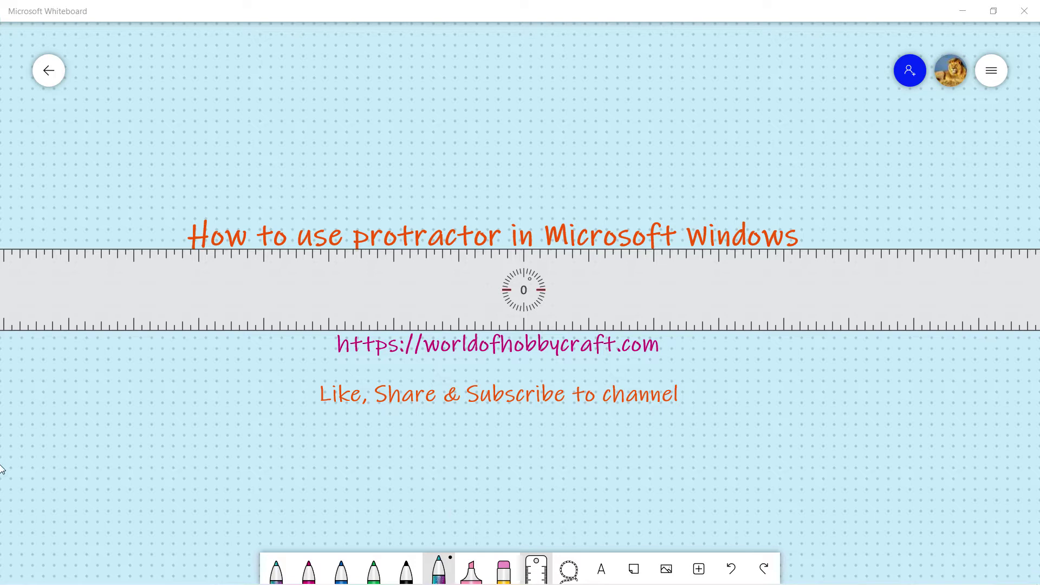
# - Launch Snip & Sketch by searching 'snip' in Windows Search
pyautogui.moveTo(19, 580)
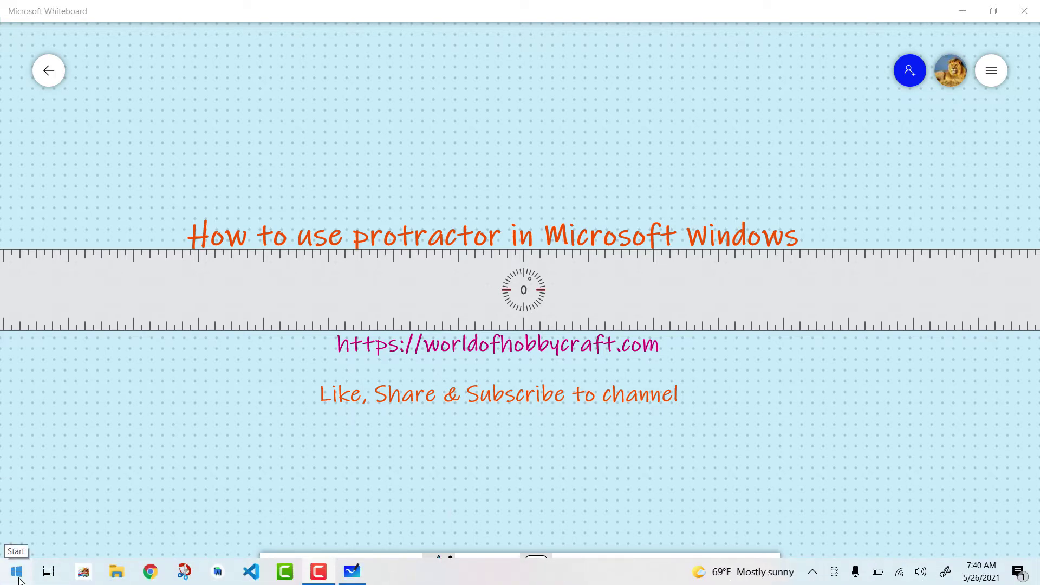
pyautogui.rightClick(16, 572)
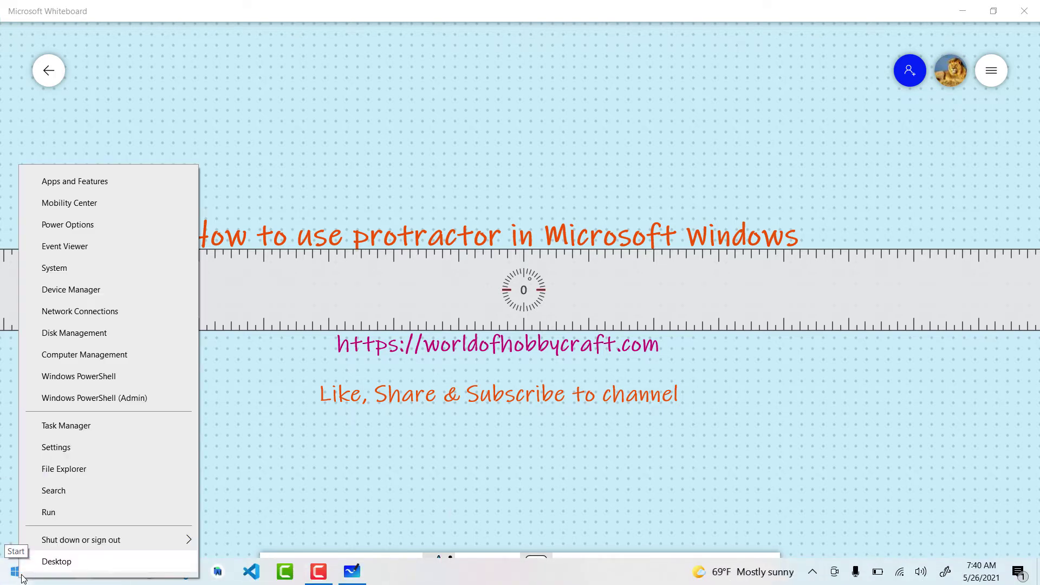
pyautogui.click(54, 490)
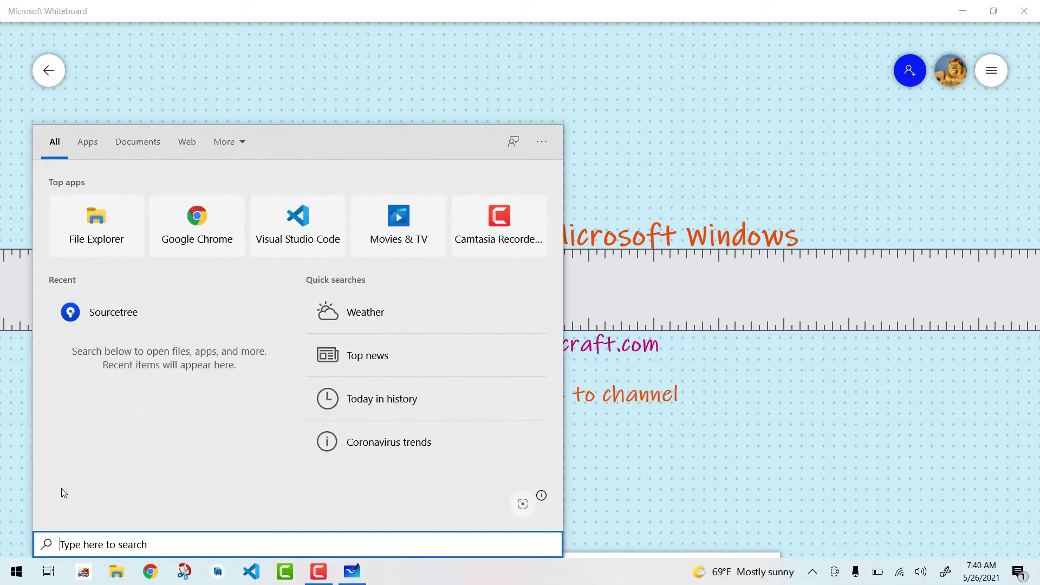
pyautogui.write('snip')
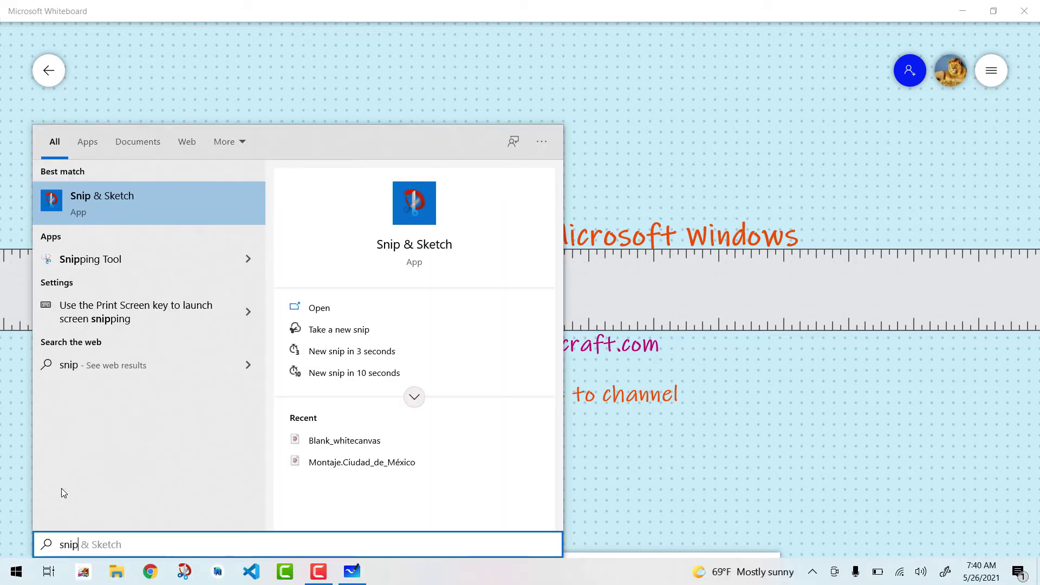
pyautogui.click(147, 195)
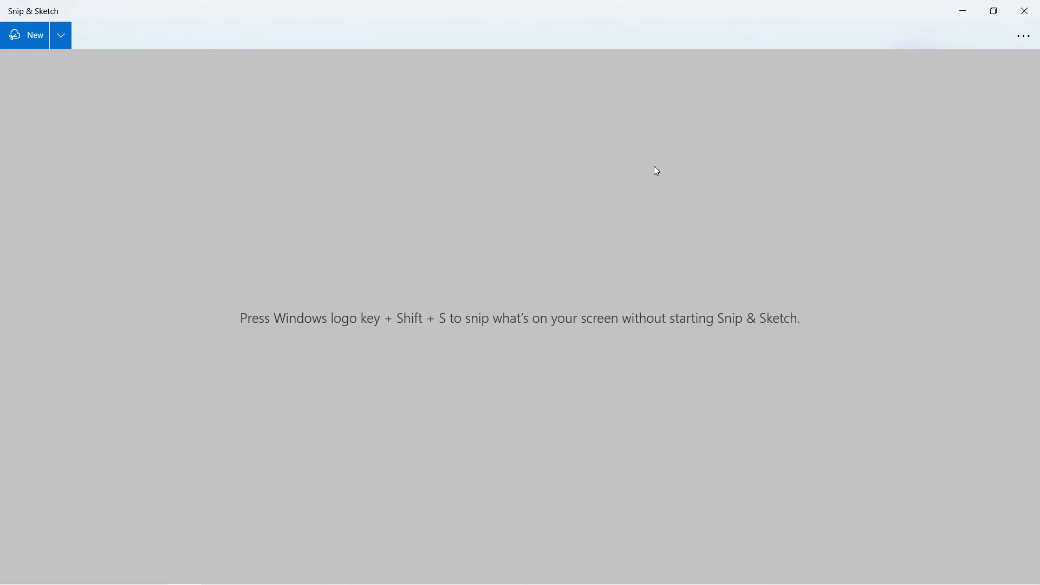
# - Open the Blank_whitecanvas image from the Pictures folder via Open file
pyautogui.click(1023, 39)
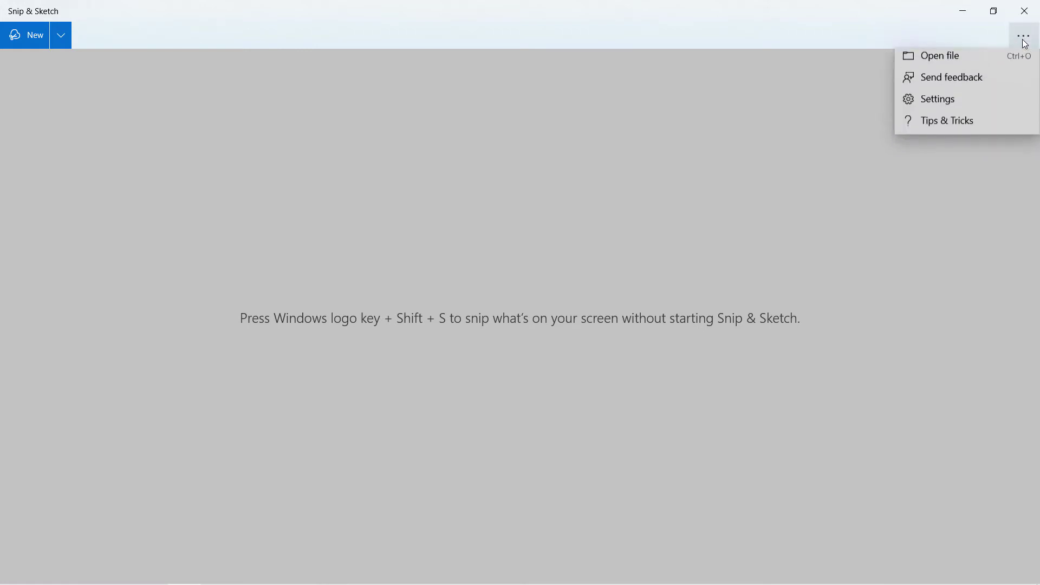
pyautogui.click(951, 63)
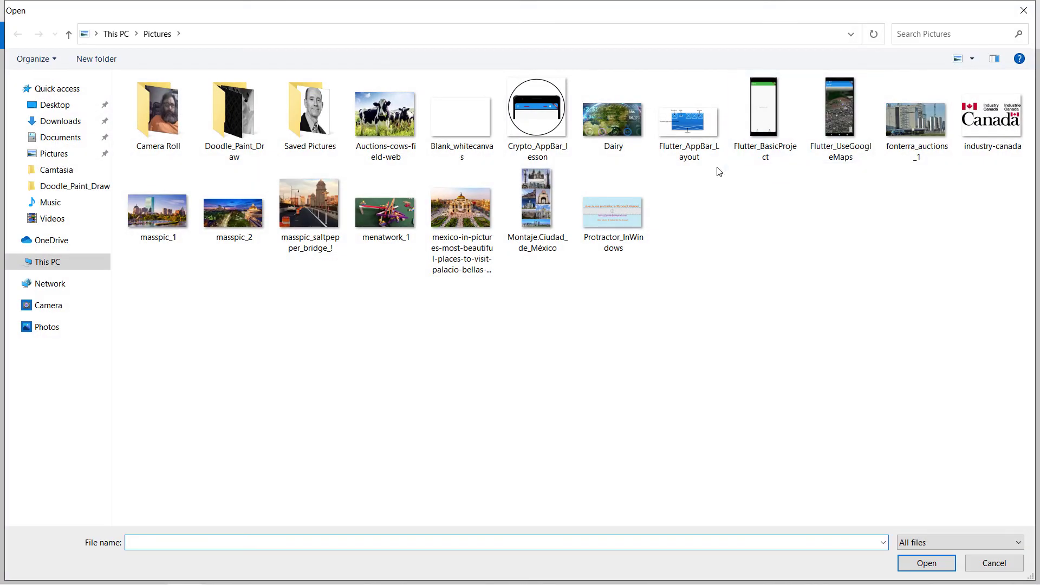
pyautogui.doubleClick(469, 135)
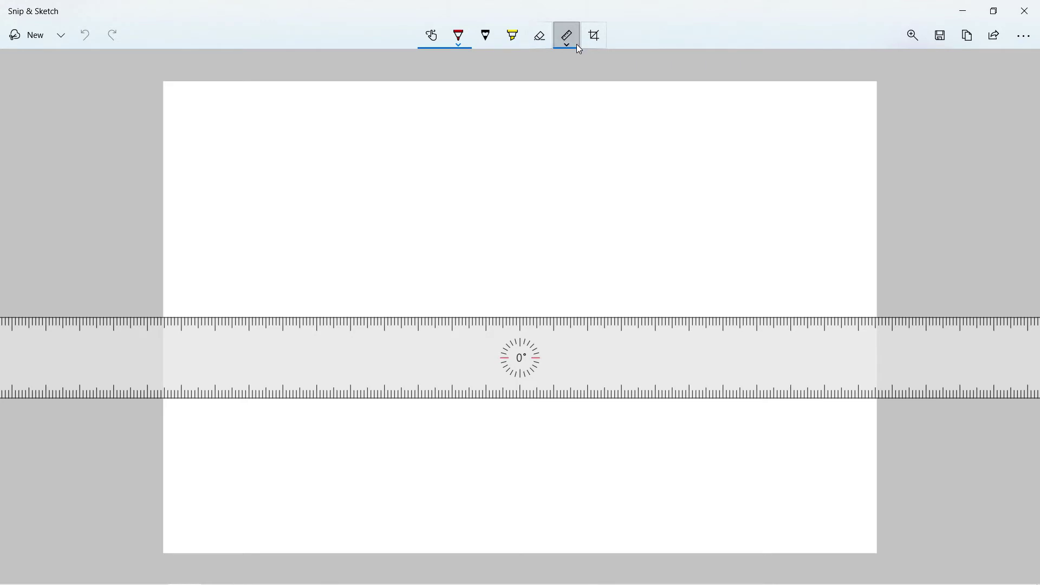
# - Bring up the ruler-or-protractor choice under the Ruler button
pyautogui.click(577, 45)
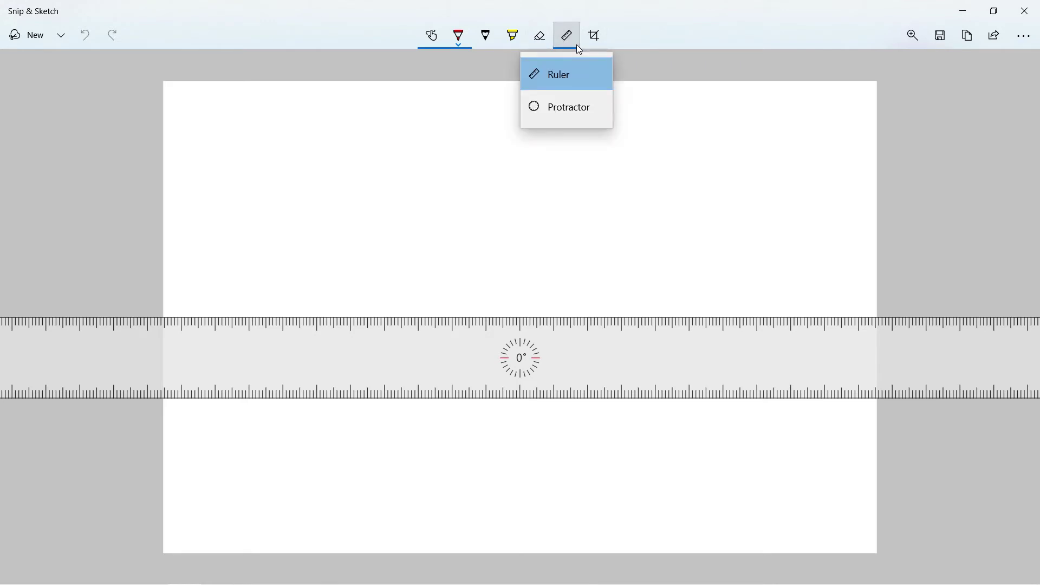
# - Swap the ruler for the protractor and shrink it slightly around its centre
pyautogui.click(569, 108)
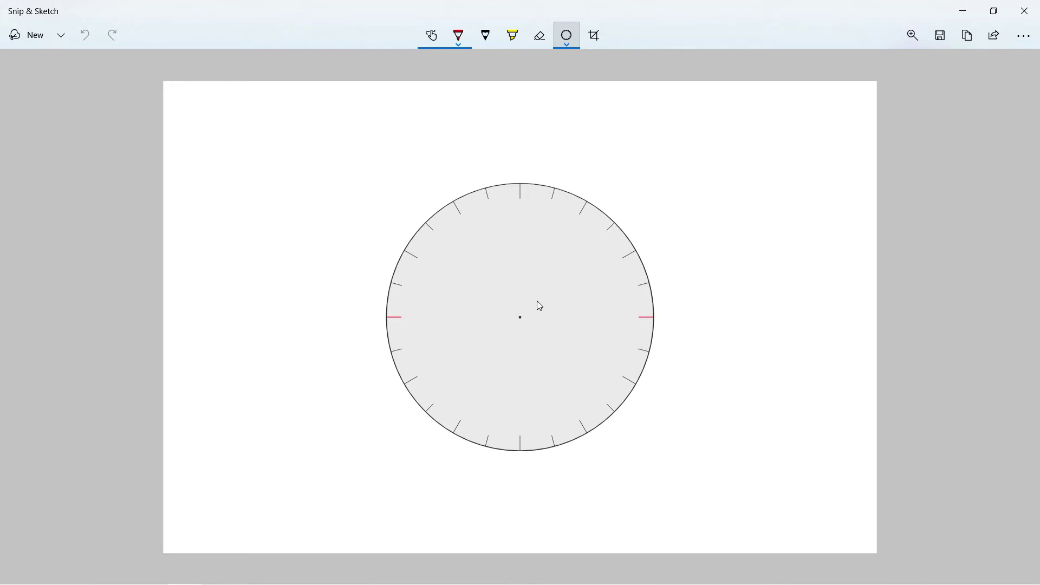
pyautogui.scroll(-3, 539, 306)
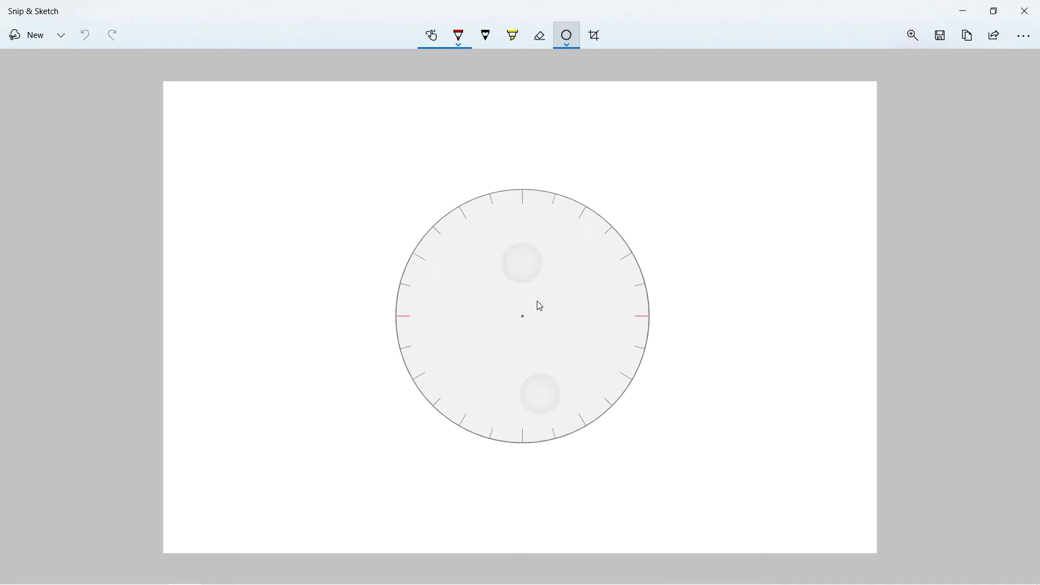
pyautogui.scroll(-2, 539, 306)
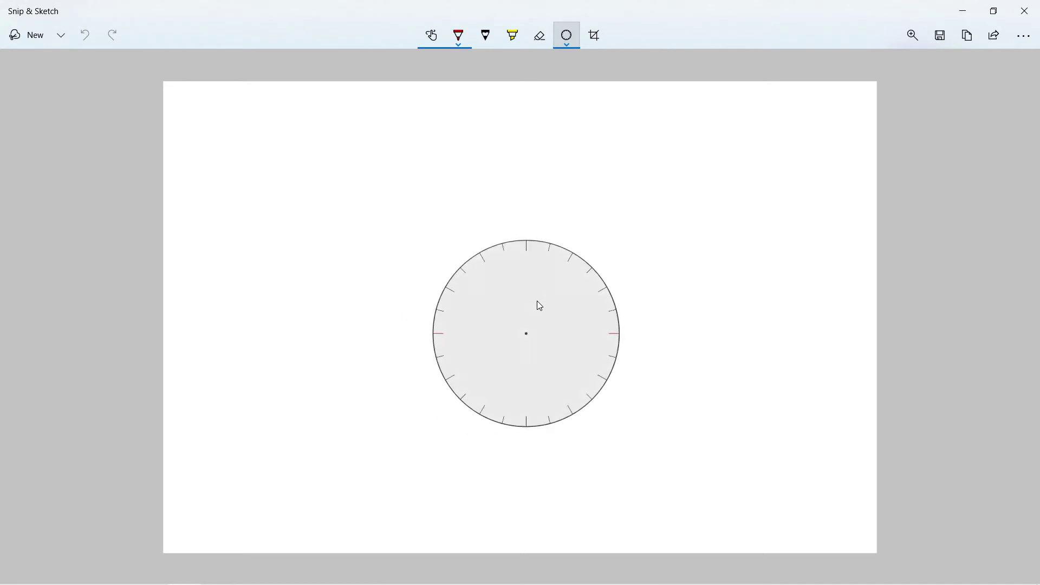
pyautogui.scroll(-3, 539, 306)
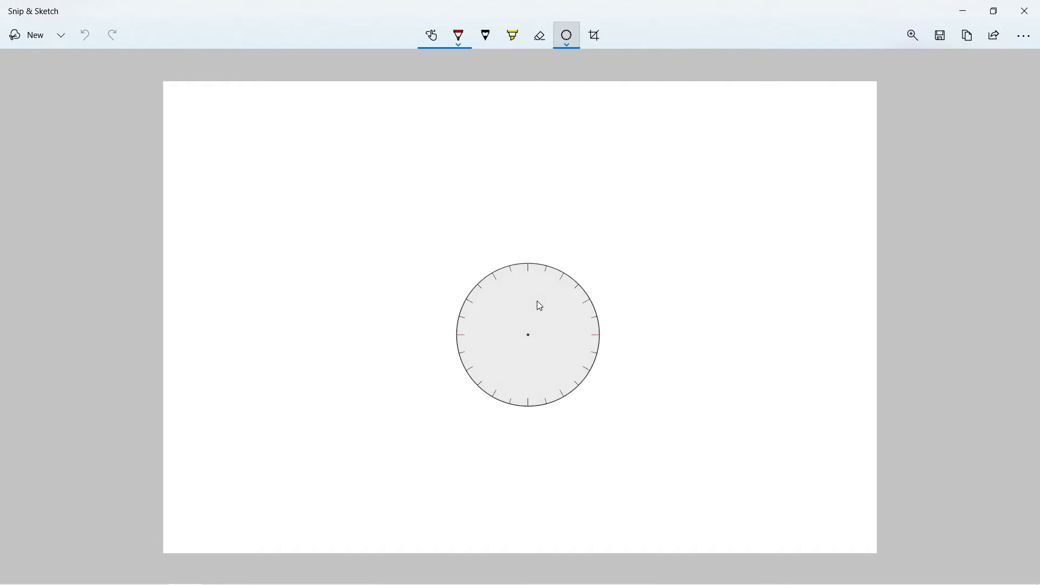
pyautogui.scroll(5, 539, 306)
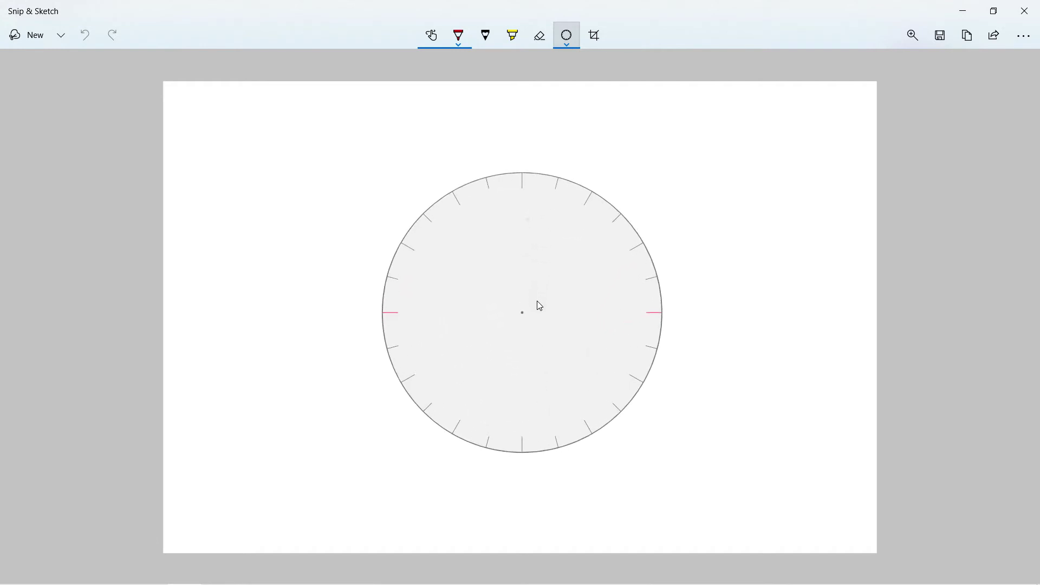
pyautogui.scroll(-1, 539, 306)
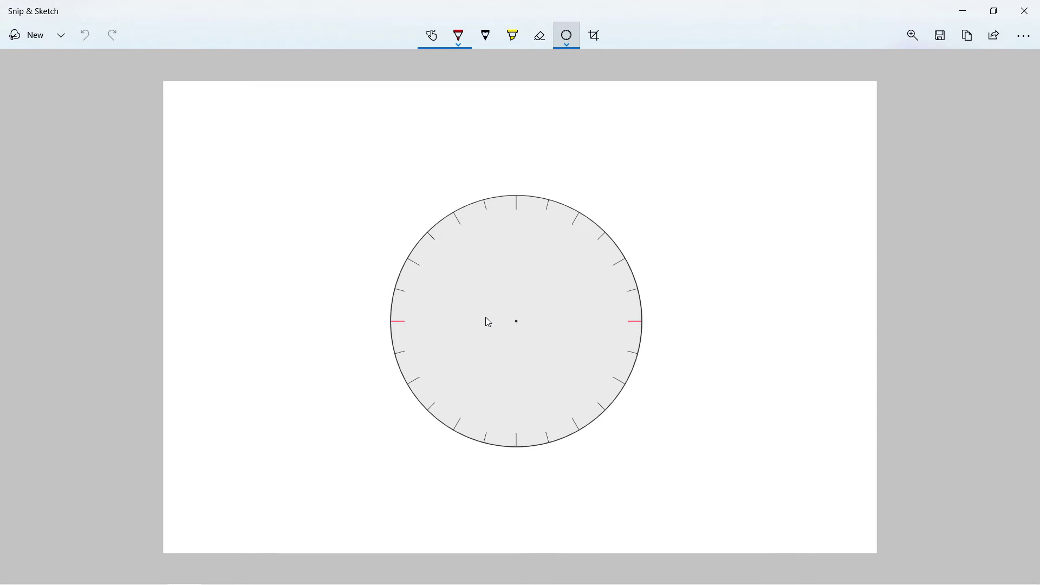
pyautogui.scroll(1, 485, 317)
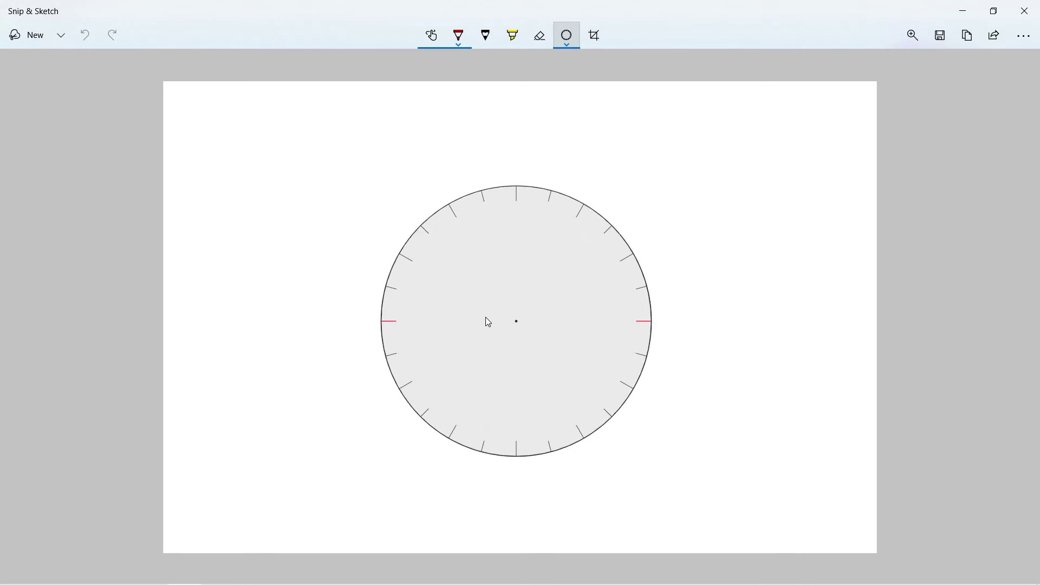
pyautogui.scroll(-5, 485, 320)
pyautogui.scroll(-7, 486, 316)
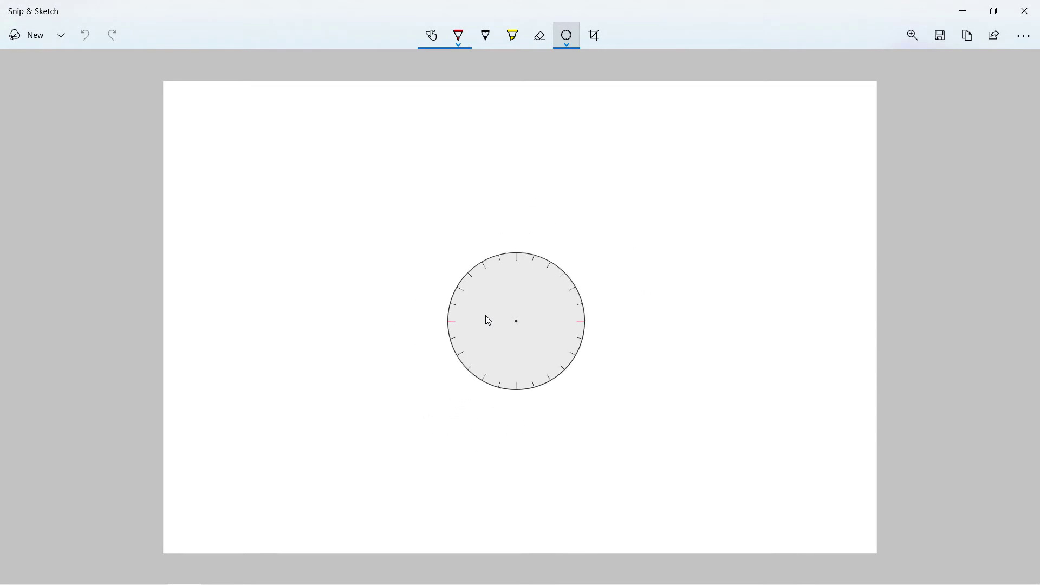
pyautogui.scroll(9, 485, 316)
pyautogui.scroll(3, 486, 317)
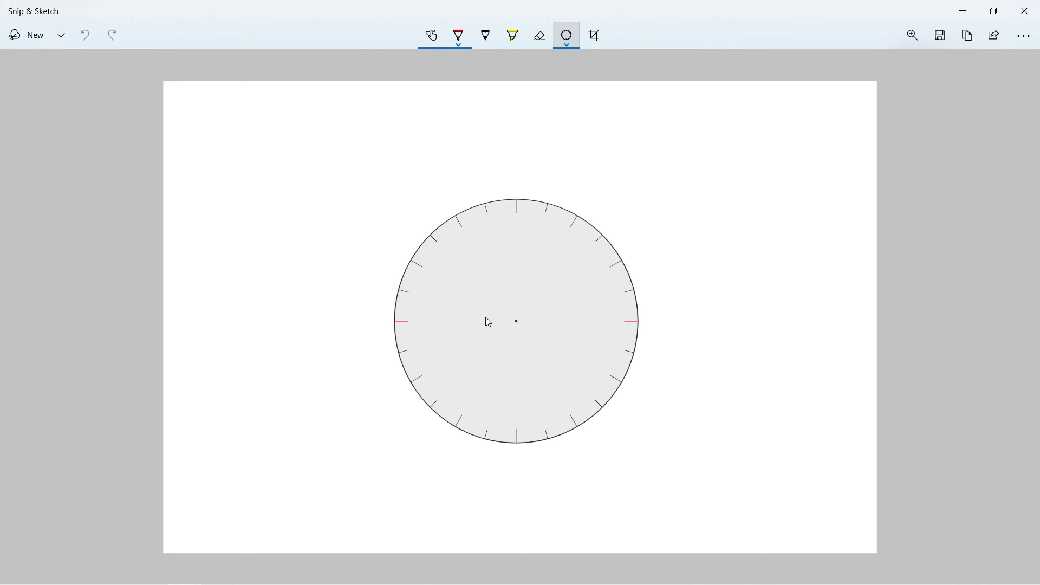
pyautogui.scroll(-3, 486, 318)
pyautogui.scroll(-1, 488, 321)
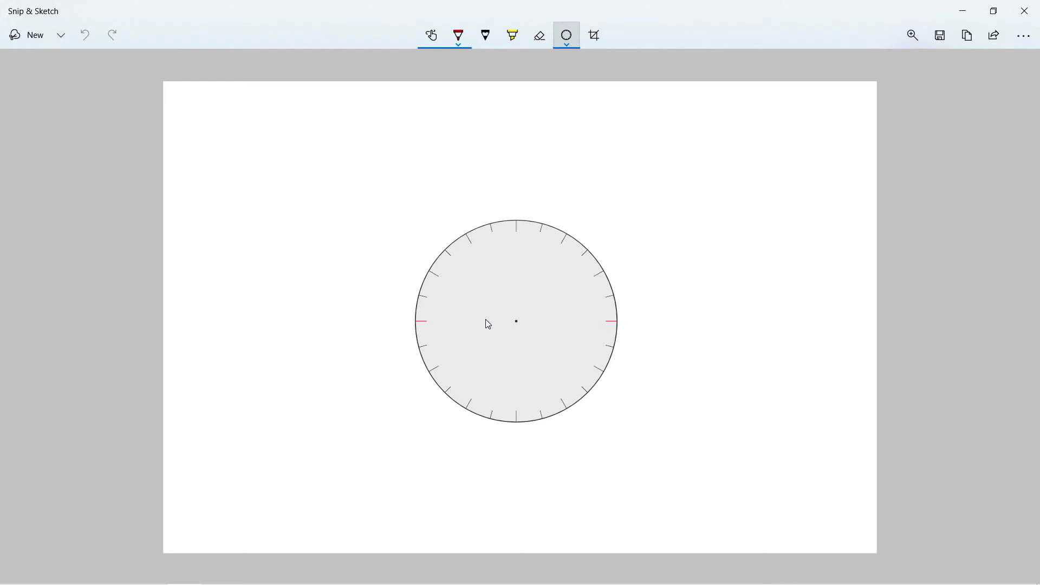
pyautogui.scroll(-2, 506, 313)
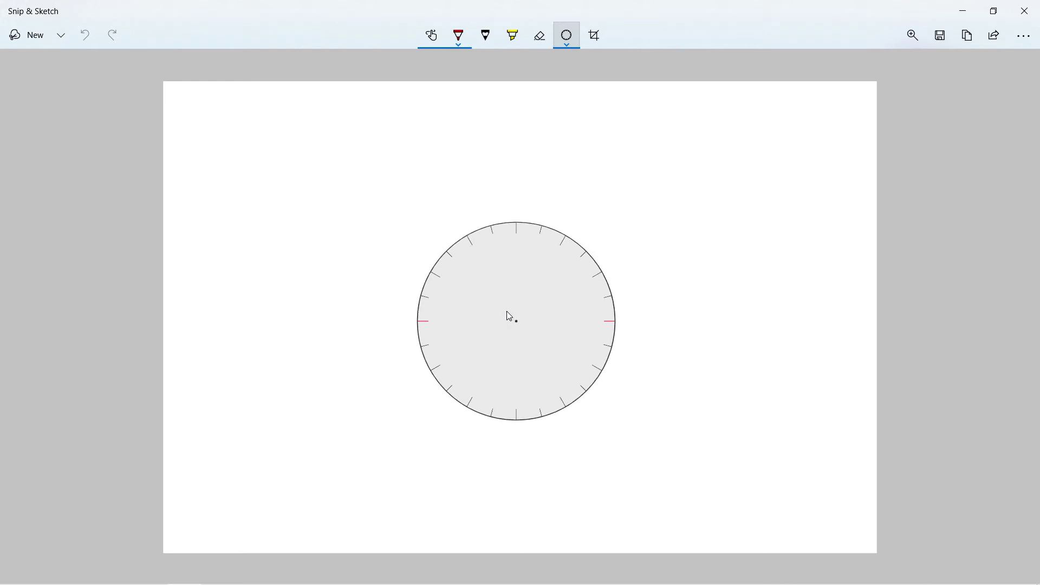
pyautogui.scroll(-1, 509, 317)
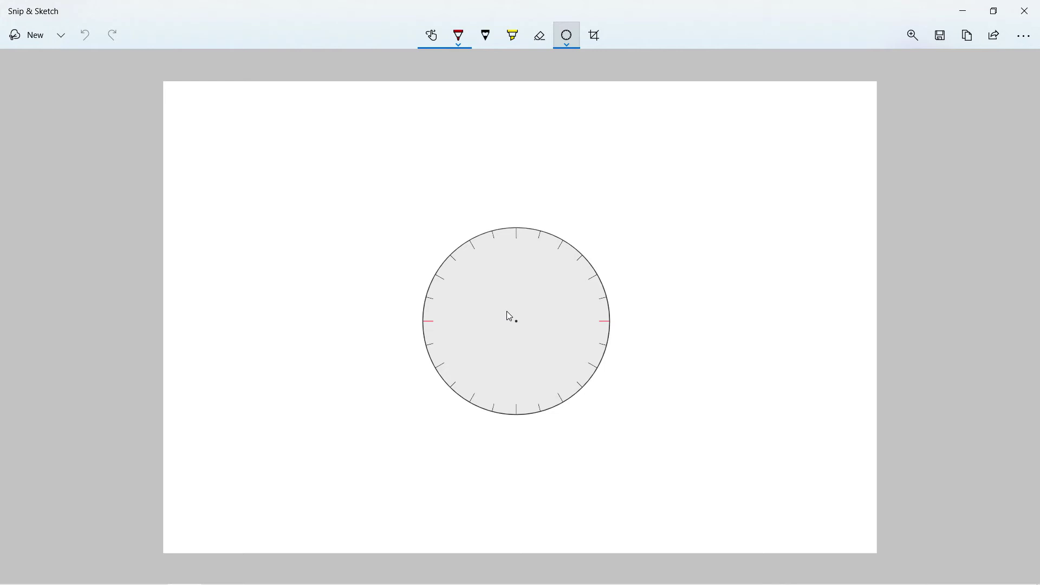
pyautogui.scroll(-2, 509, 316)
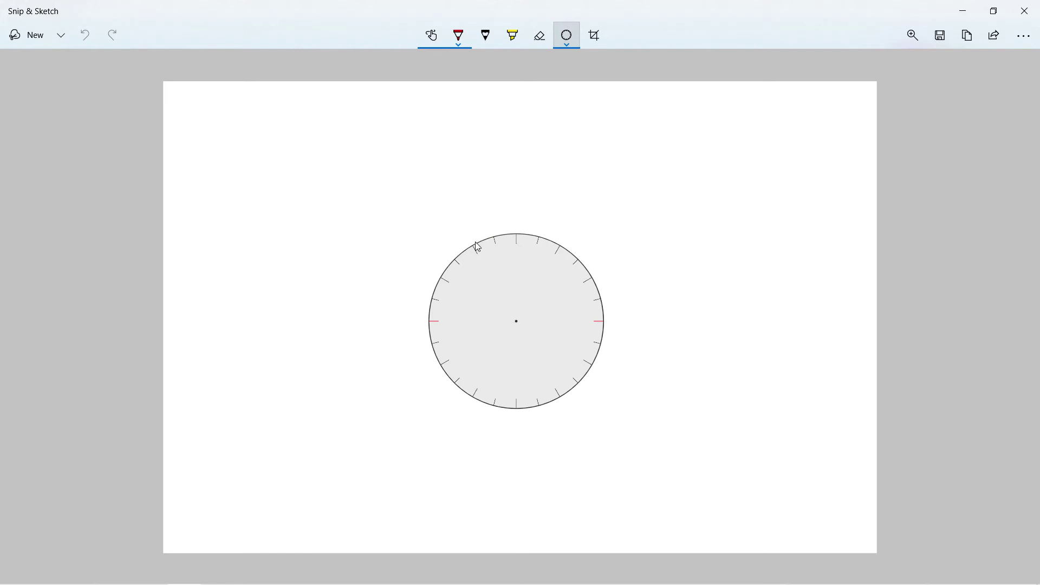
# - Trace a large red arc along the protractor rim, undoing a stray stroke, then begin a smaller inner arc
pyautogui.moveTo(479, 241)
pyautogui.mouseDown()
pyautogui.moveTo(445, 266)
pyautogui.moveTo(428, 320)
pyautogui.moveTo(486, 376)
pyautogui.moveTo(536, 379)
pyautogui.moveTo(570, 359)
pyautogui.moveTo(589, 312)
pyautogui.moveTo(552, 276)
pyautogui.moveTo(444, 229)
pyautogui.mouseUp()
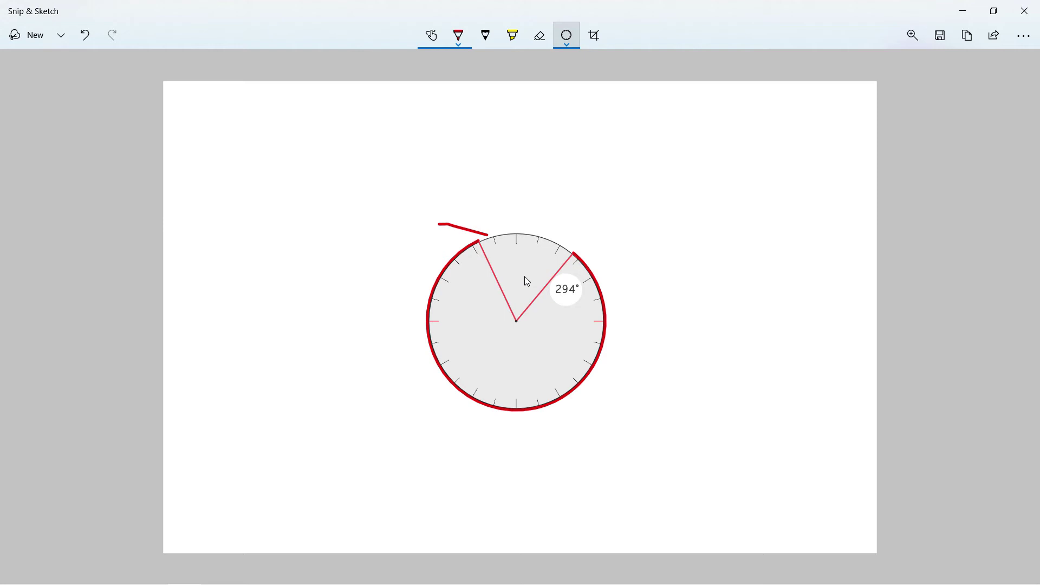
pyautogui.hotkey('ctrl', 'z')
pyautogui.moveTo(576, 260)
pyautogui.mouseDown()
pyautogui.moveTo(581, 253)
pyautogui.moveTo(559, 273)
pyautogui.mouseUp()
pyautogui.scroll(-5, 557, 270)
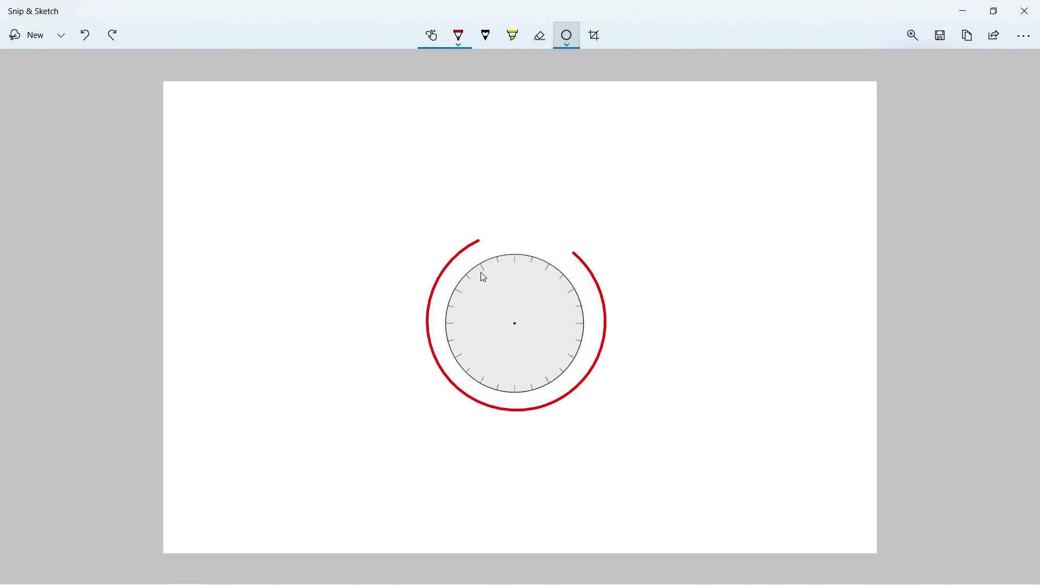
pyautogui.moveTo(500, 261)
pyautogui.mouseDown()
pyautogui.moveTo(482, 262)
pyautogui.moveTo(453, 295)
pyautogui.moveTo(458, 331)
pyautogui.moveTo(535, 363)
pyautogui.mouseUp()
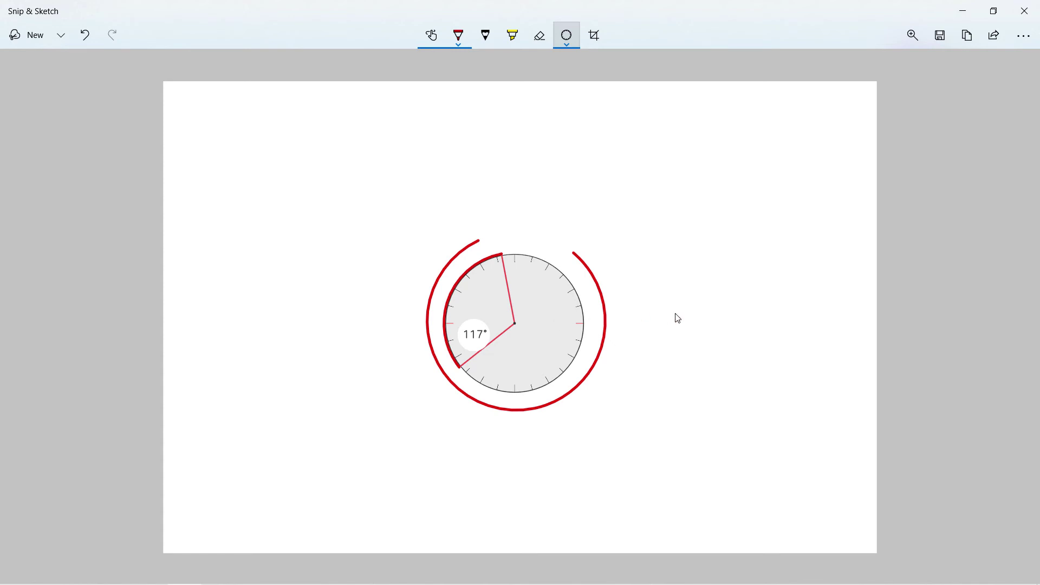
# - Enlarge the protractor over the arcs, trace a full red circle, and slide the protractor right
pyautogui.scroll(5, 678, 318)
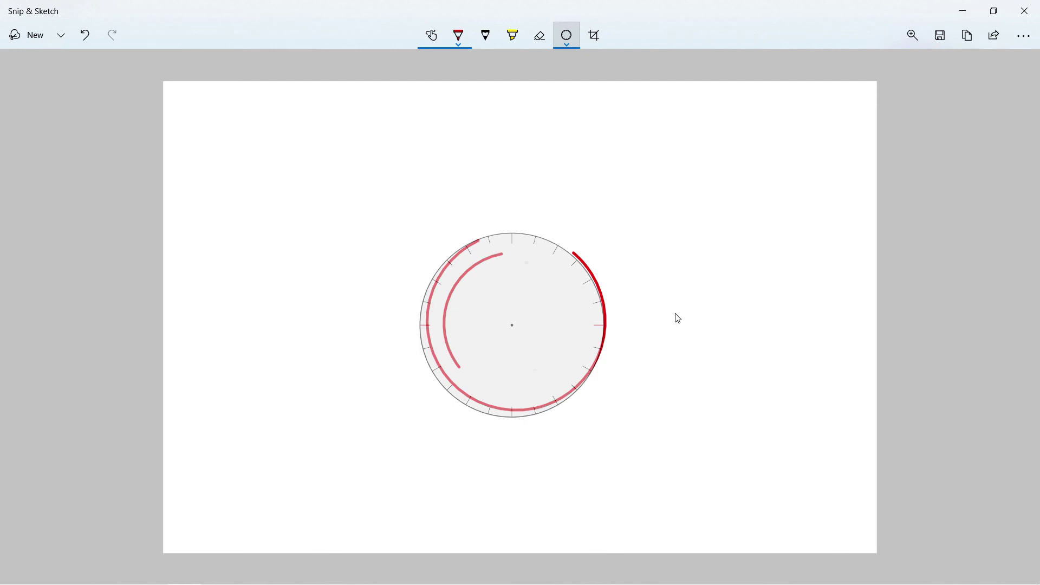
pyautogui.moveTo(536, 375); pyautogui.dragTo(538, 379)
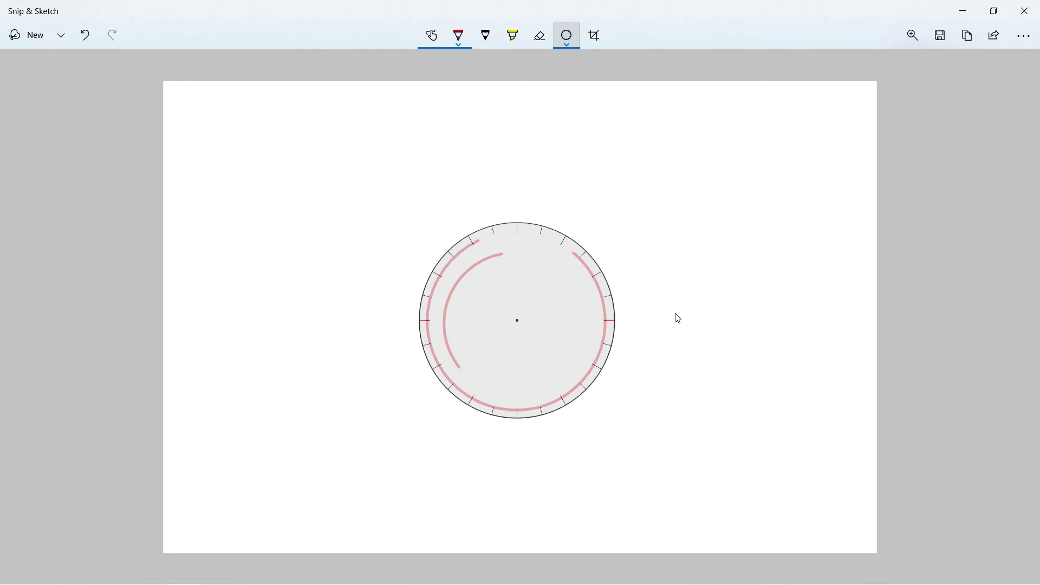
pyautogui.moveTo(616, 320)
pyautogui.mouseDown()
pyautogui.moveTo(590, 387)
pyautogui.moveTo(559, 411)
pyautogui.moveTo(516, 420)
pyautogui.moveTo(446, 390)
pyautogui.moveTo(422, 351)
pyautogui.moveTo(417, 309)
pyautogui.moveTo(434, 264)
pyautogui.moveTo(469, 232)
pyautogui.moveTo(540, 223)
pyautogui.moveTo(590, 252)
pyautogui.moveTo(615, 319)
pyautogui.mouseUp()
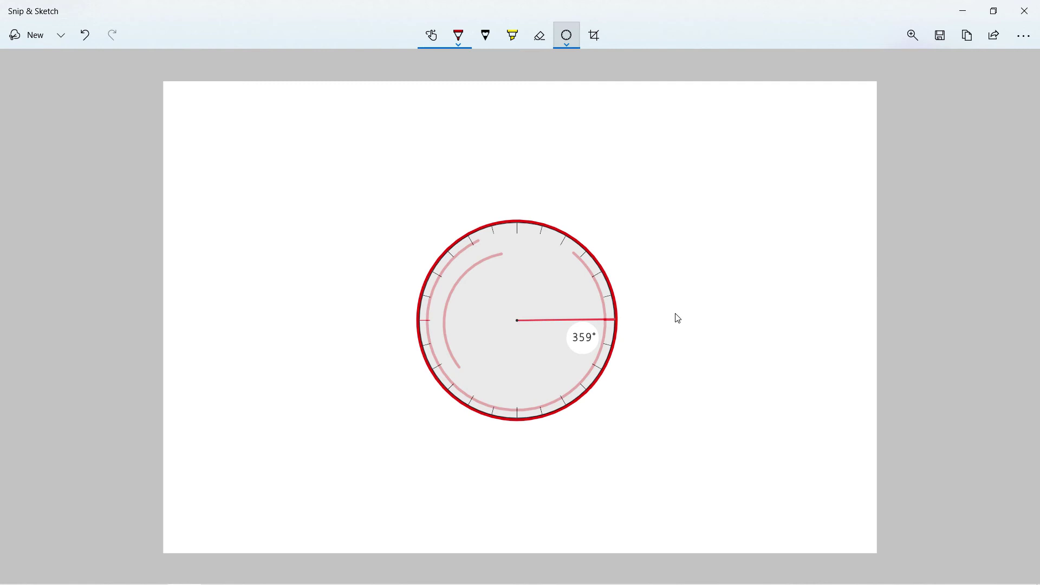
pyautogui.moveTo(483, 311)
pyautogui.mouseDown()
pyautogui.moveTo(658, 253)
pyautogui.moveTo(706, 305)
pyautogui.moveTo(687, 306)
pyautogui.moveTo(697, 315)
pyautogui.mouseUp()
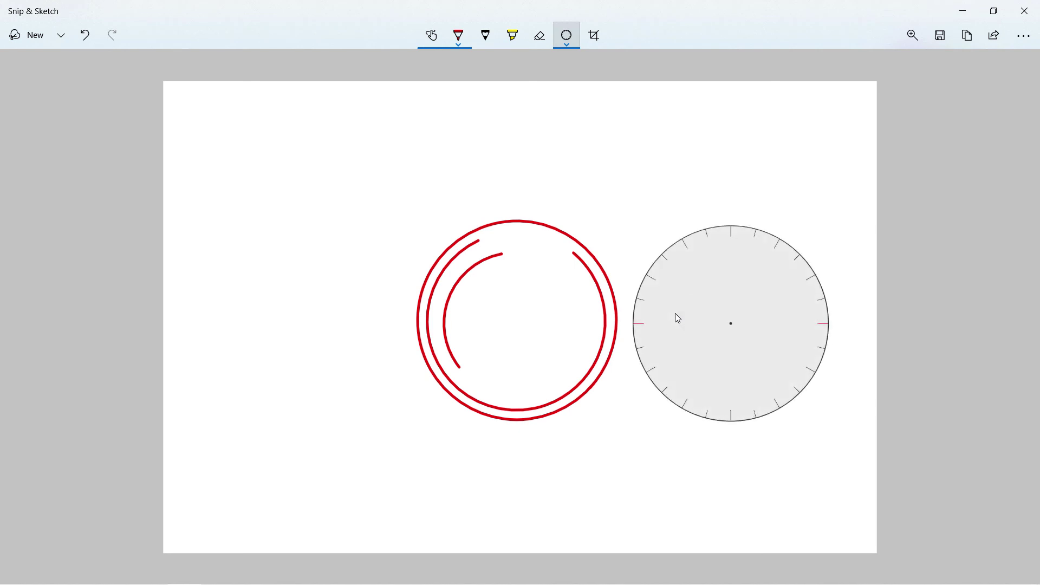
pyautogui.click(485, 35)
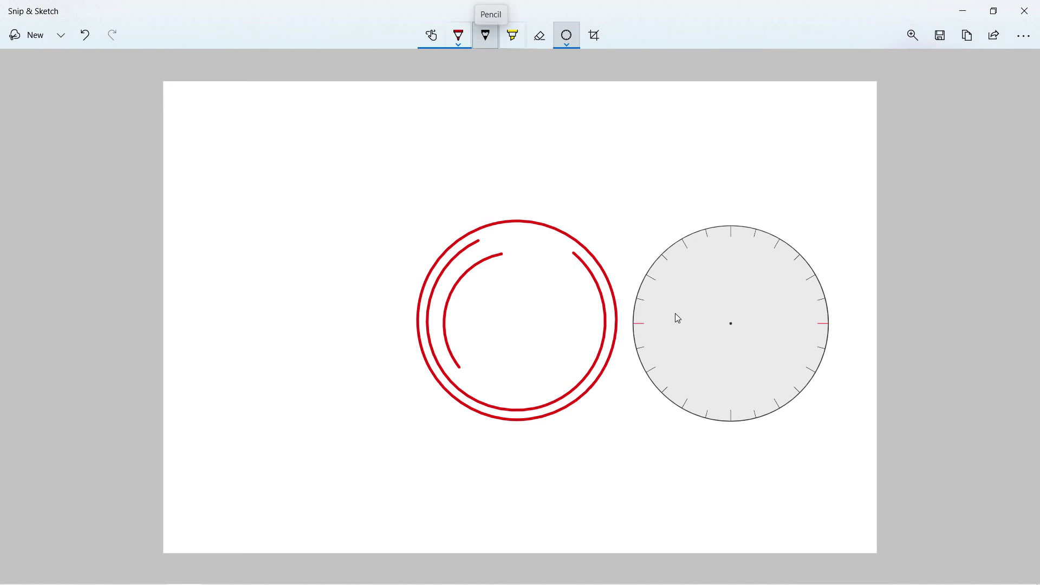
pyautogui.click(458, 35)
pyautogui.click(485, 36)
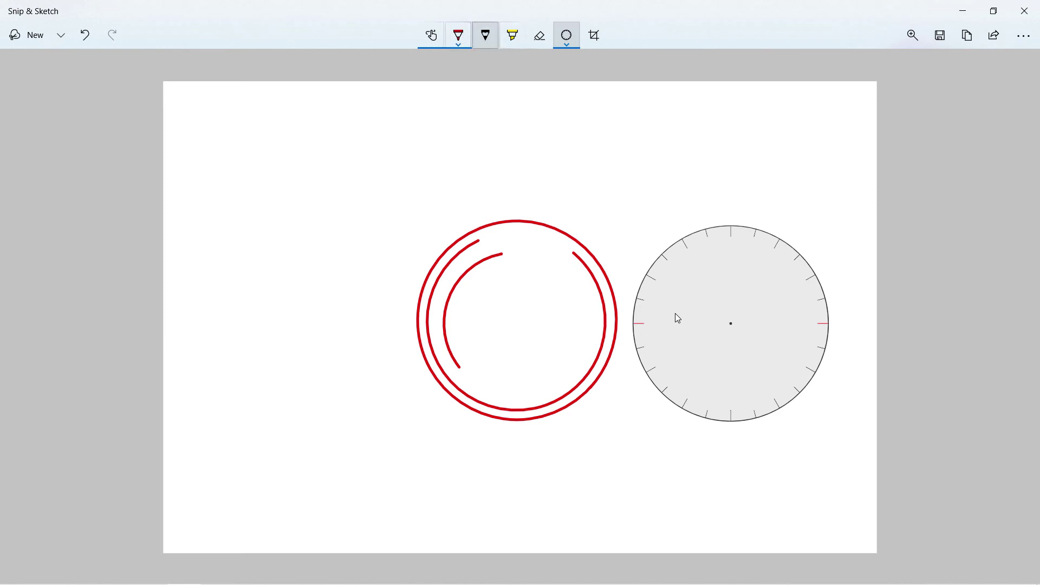
pyautogui.click(458, 36)
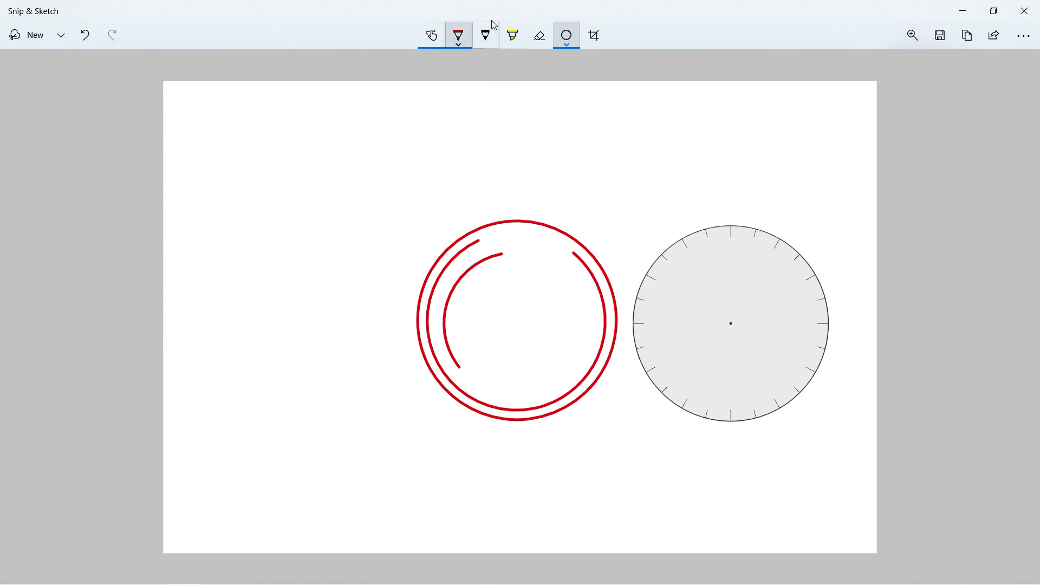
pyautogui.click(492, 23)
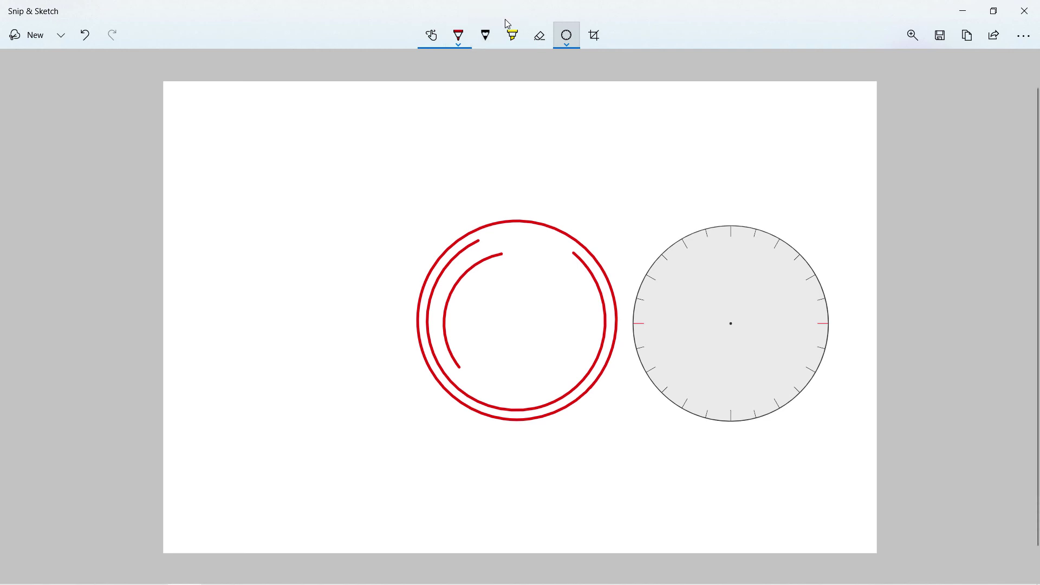
# - Select the Pencil tool and view its colour and size options
pyautogui.click(486, 35)
pyautogui.click(508, 24)
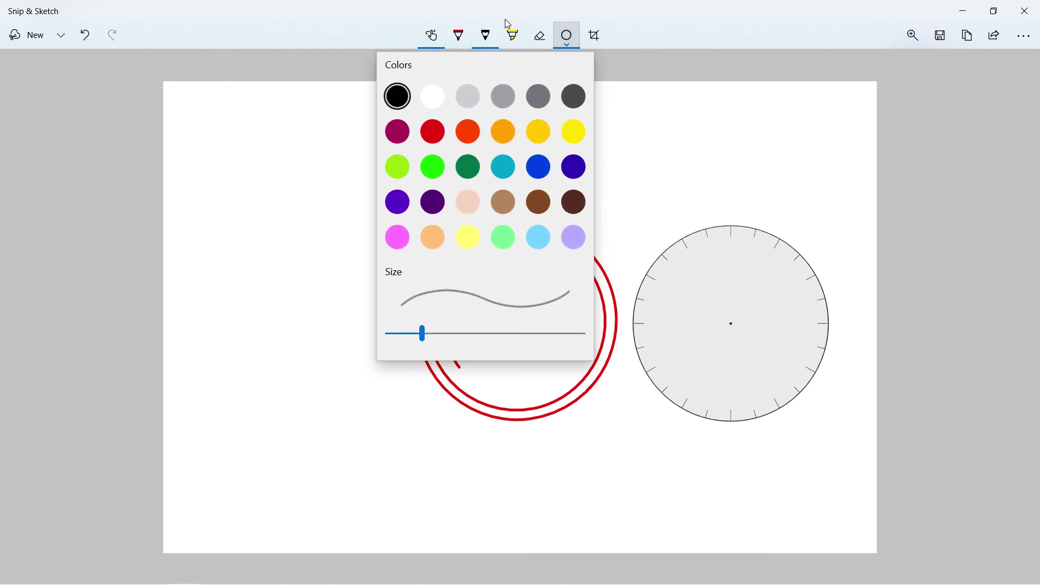
pyautogui.click(507, 24)
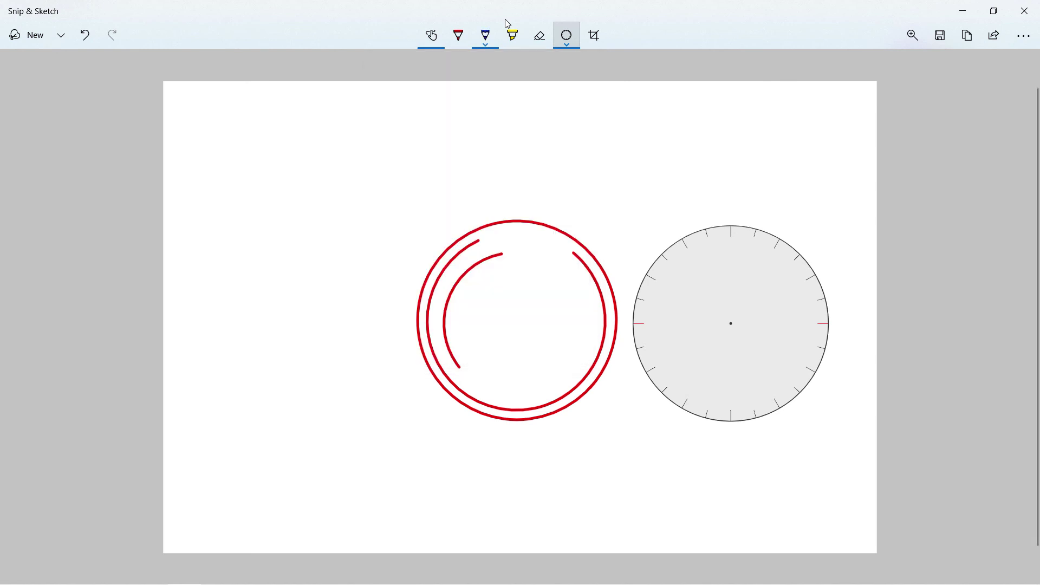